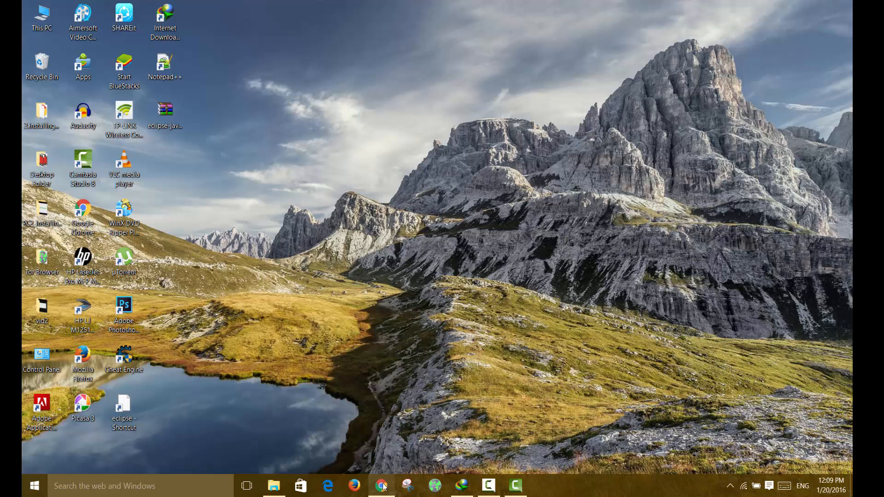
# Open Chrome, search Google for "eclipse ide" and go to the Eclipse Downloads page.
pyautogui.moveTo(384, 487)
pyautogui.click(386, 494)
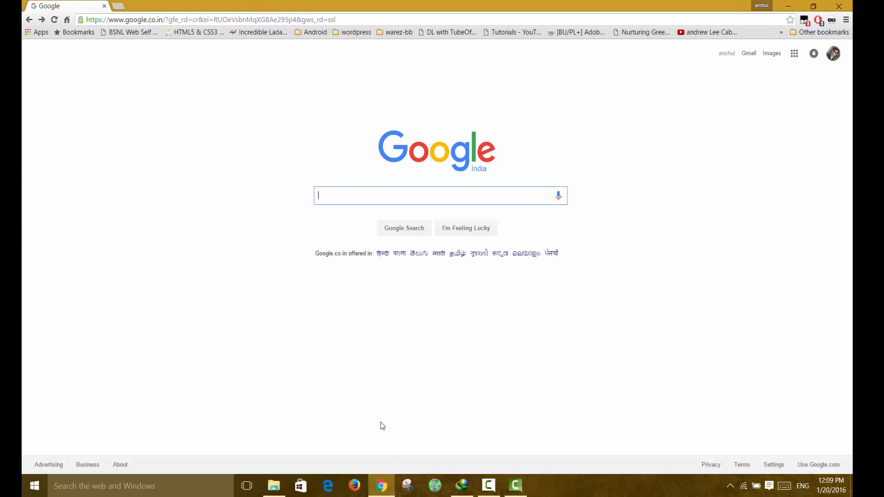
pyautogui.write('eclipse')
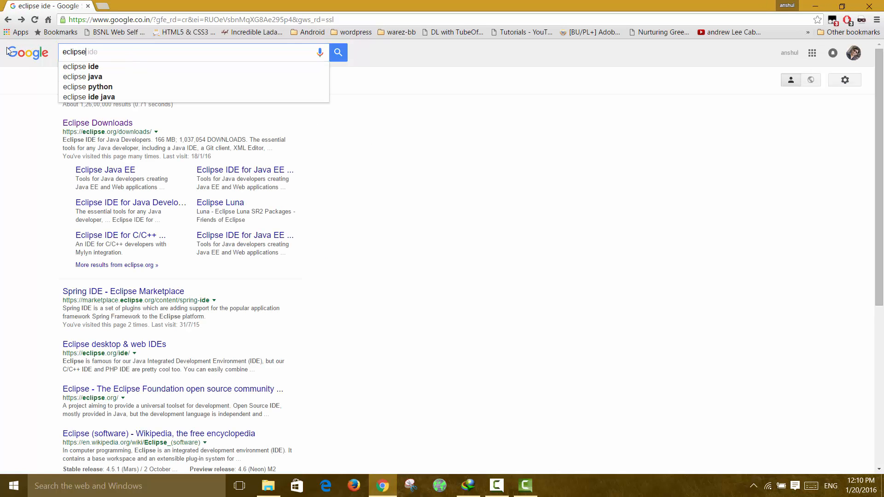
pyautogui.click(70, 68)
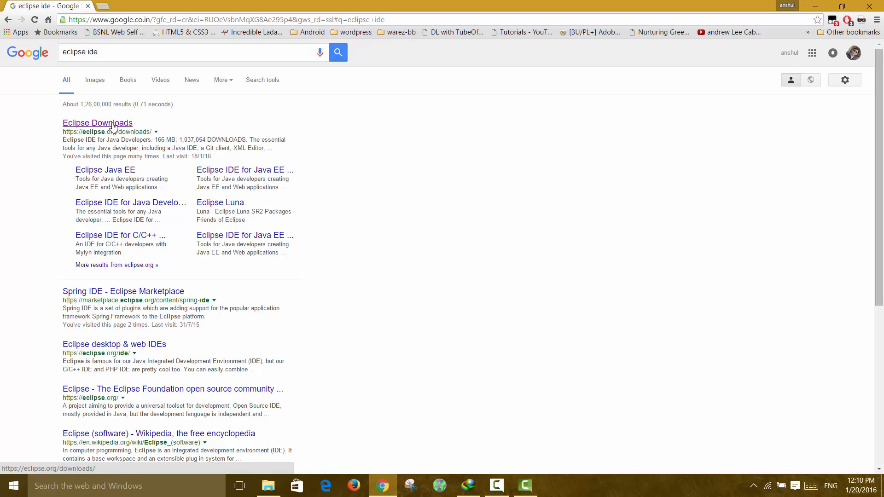
pyautogui.click(96, 124)
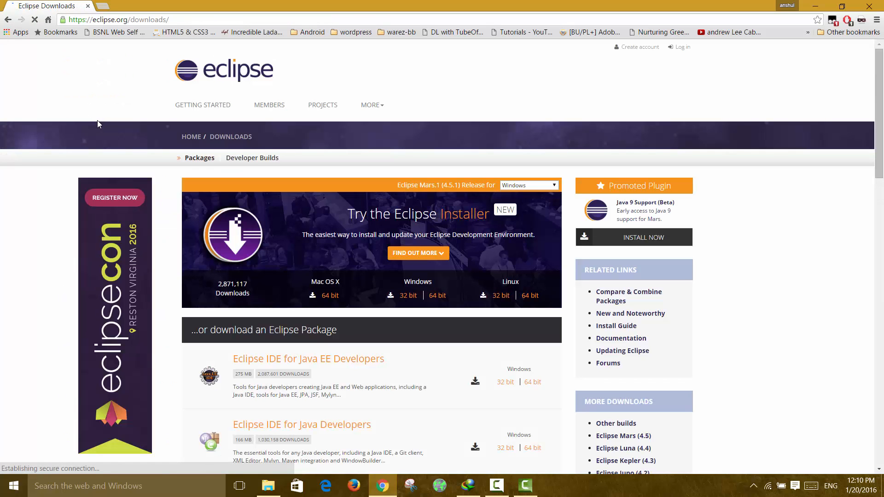
# Start downloading the Windows 64-bit package of Eclipse IDE for Java Developers from the suggested Taiwan mirror and pause the transfer.
pyautogui.scroll(-3, 147, 225)
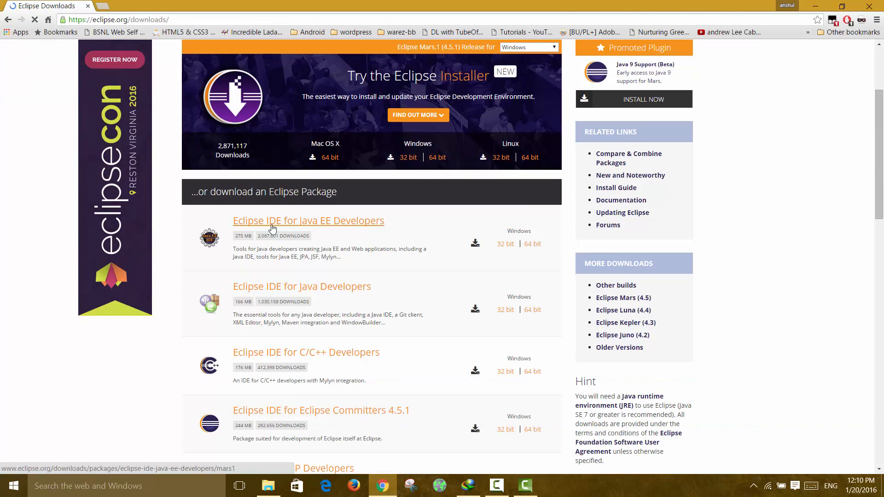
pyautogui.scroll(-3, 273, 228)
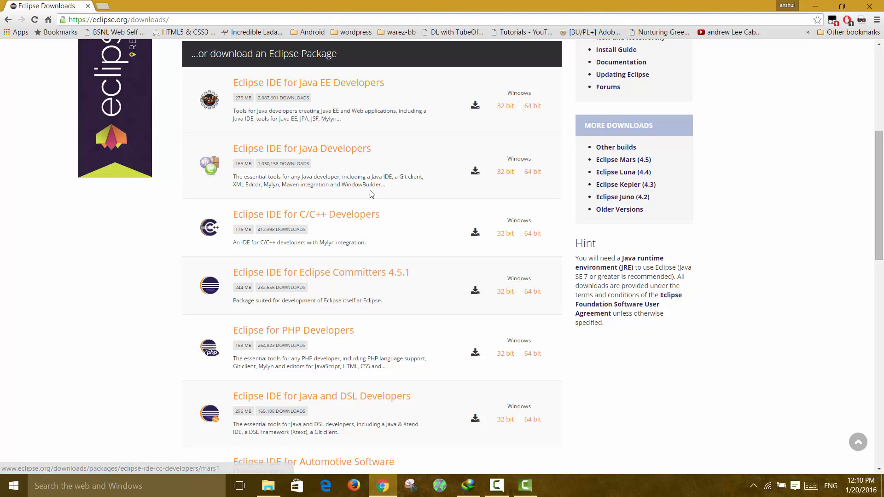
pyautogui.click(533, 177)
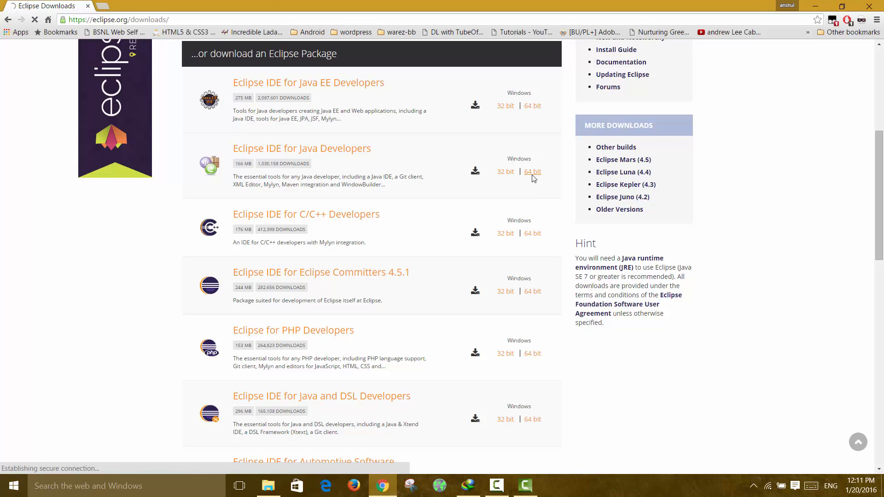
pyautogui.scroll(-3, 520, 192)
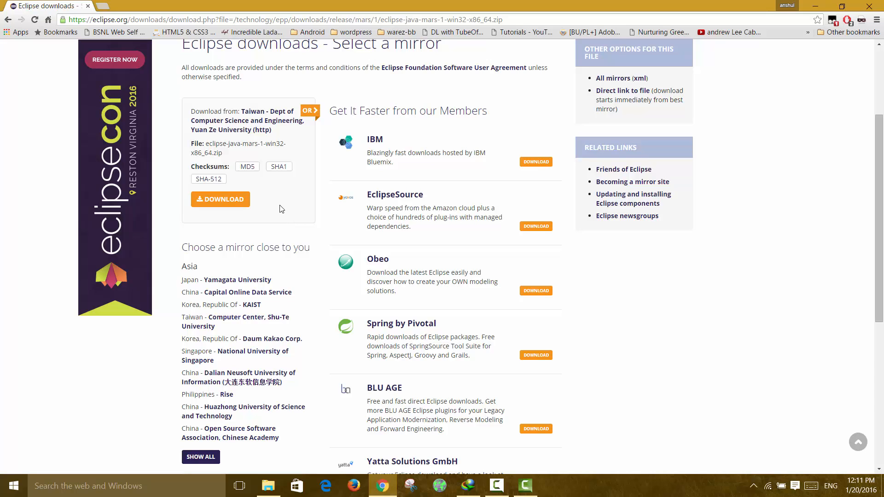
pyautogui.click(219, 200)
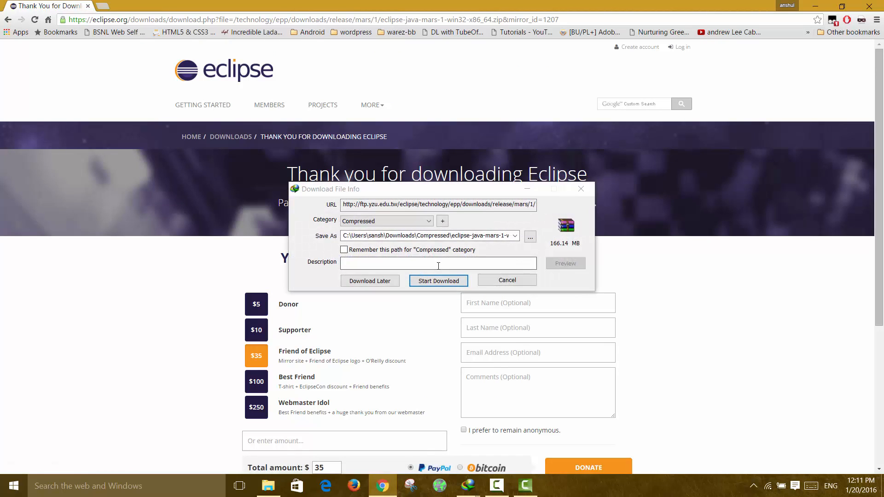
pyautogui.click(439, 281)
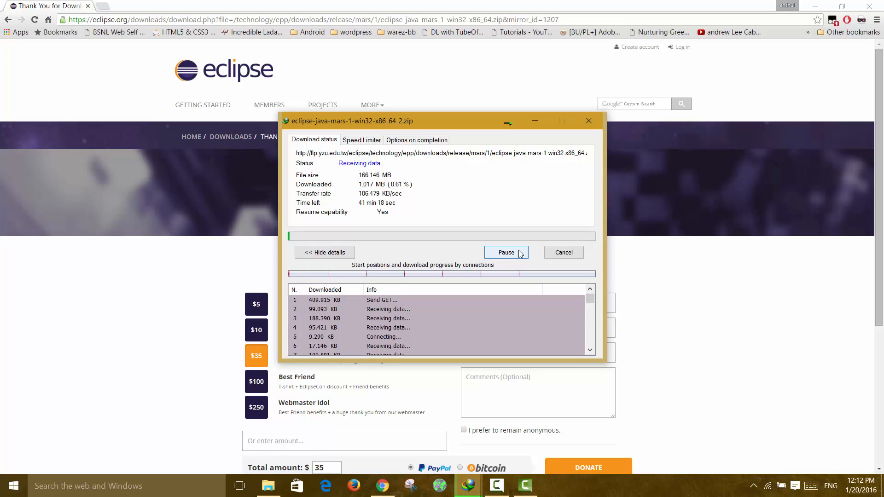
pyautogui.click(520, 254)
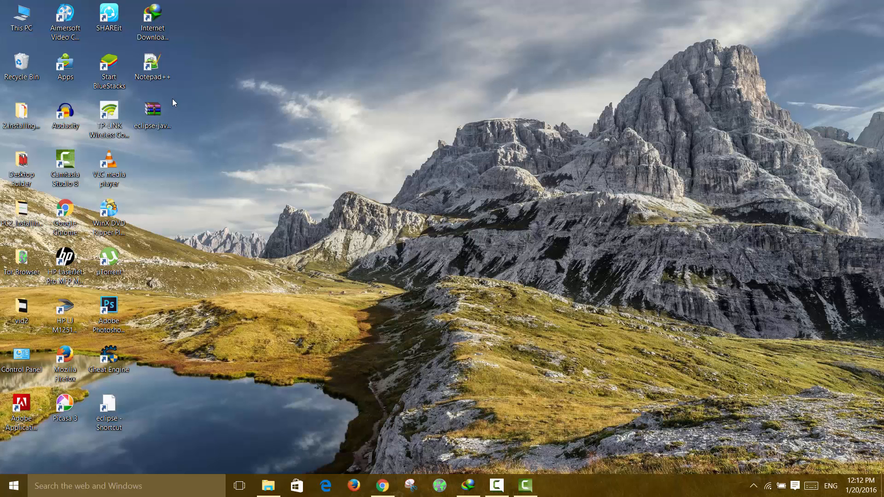
# Extract the eclipse-java-mars-R-win32-x86_64 archive on the desktop to C:\.
pyautogui.click(150, 114)
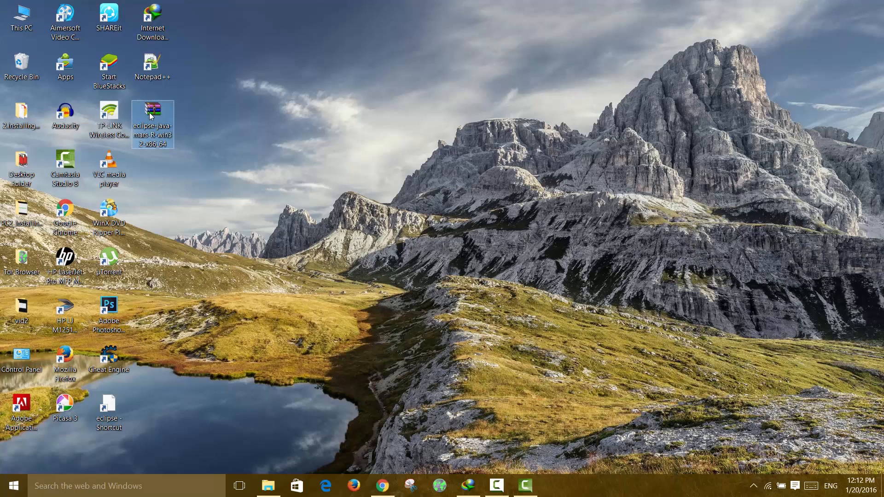
pyautogui.rightClick(150, 113)
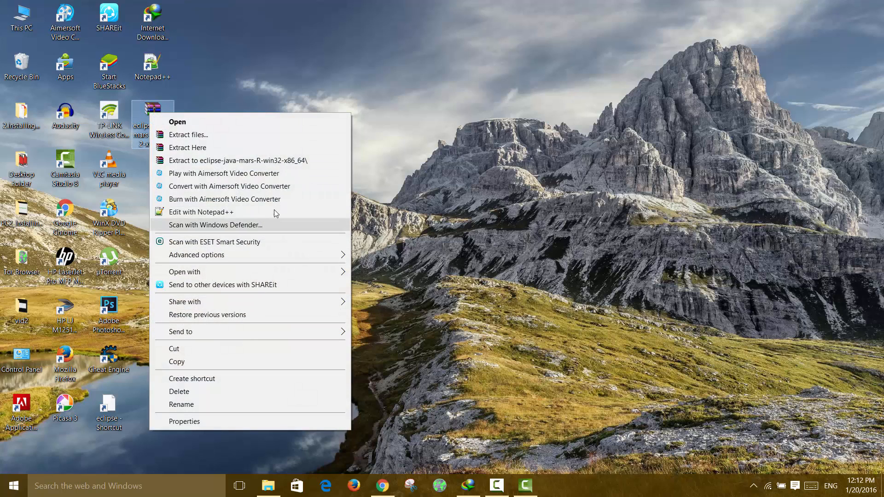
pyautogui.click(278, 135)
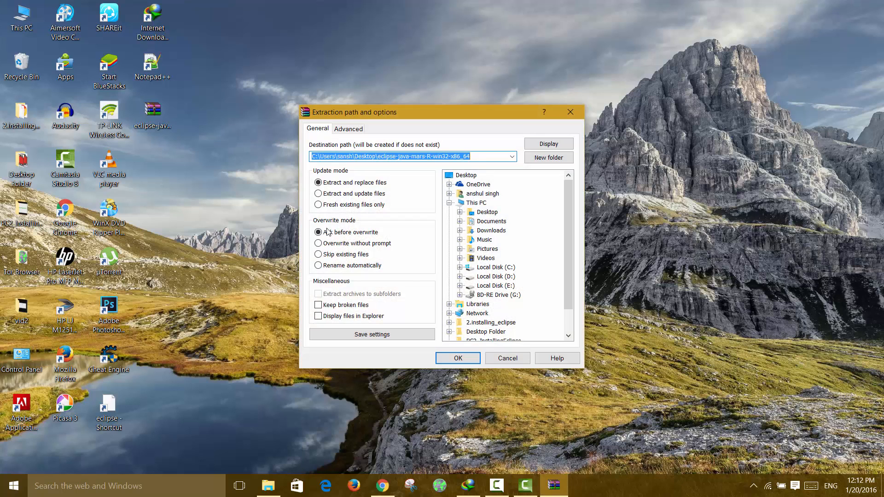
pyautogui.click(504, 268)
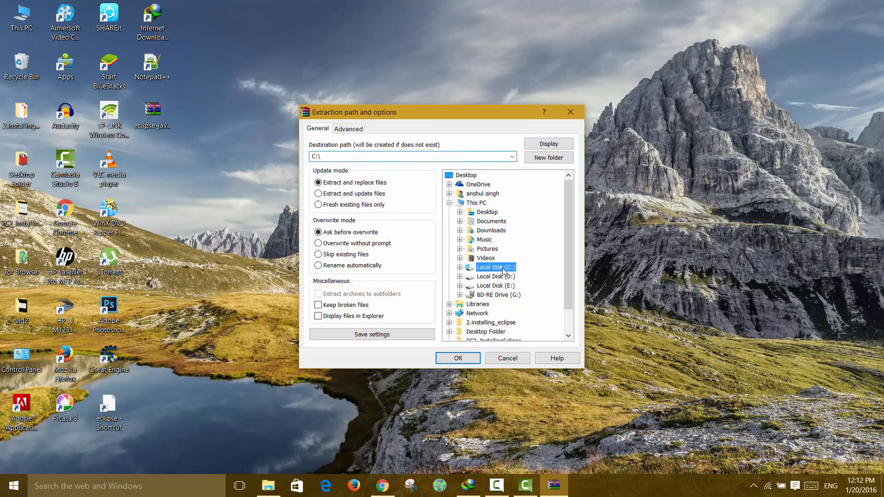
pyautogui.click(474, 359)
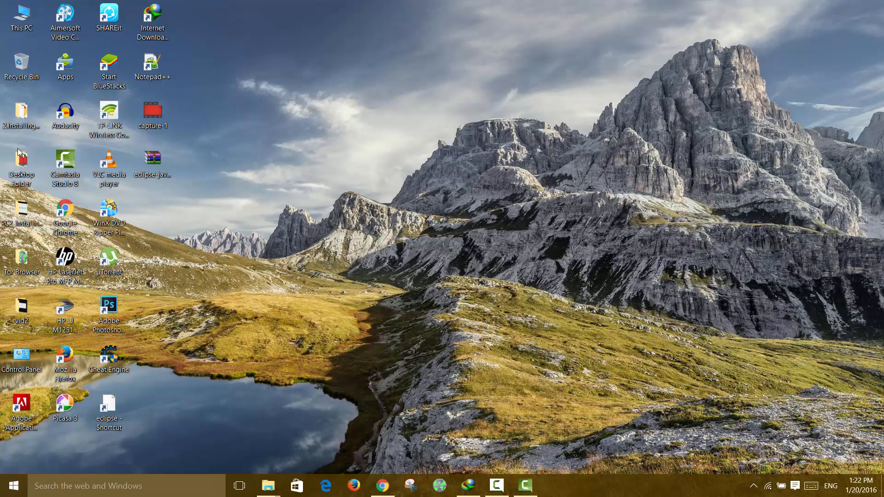
# Create a desktop shortcut to the eclipse application in the C:\eclipse folder.
pyautogui.doubleClick(17, 23)
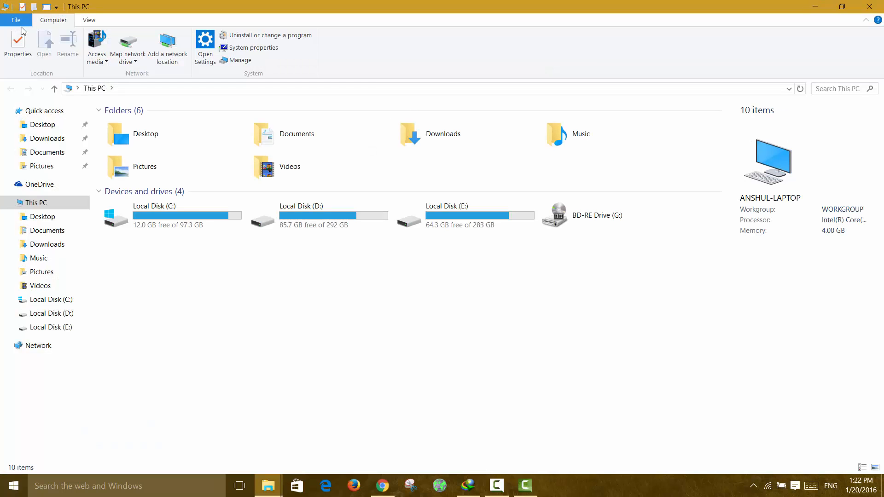
pyautogui.click(125, 216)
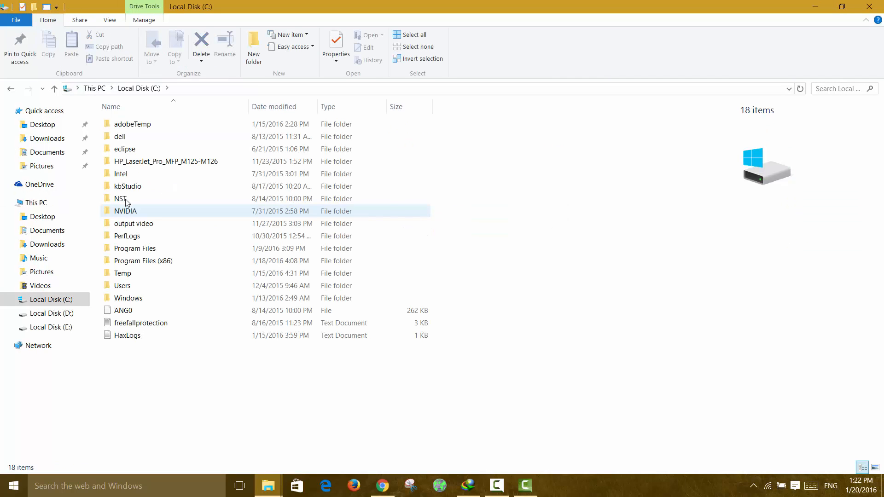
pyautogui.doubleClick(126, 152)
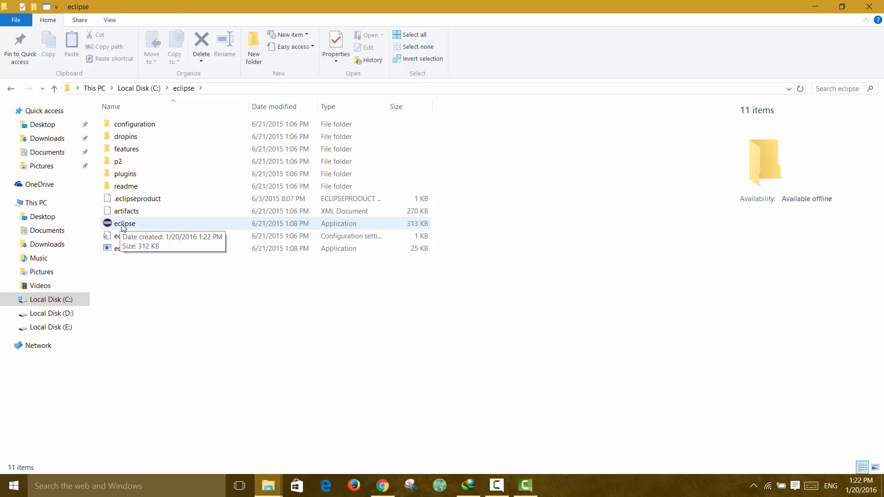
pyautogui.click(124, 227)
pyautogui.rightClick(124, 227)
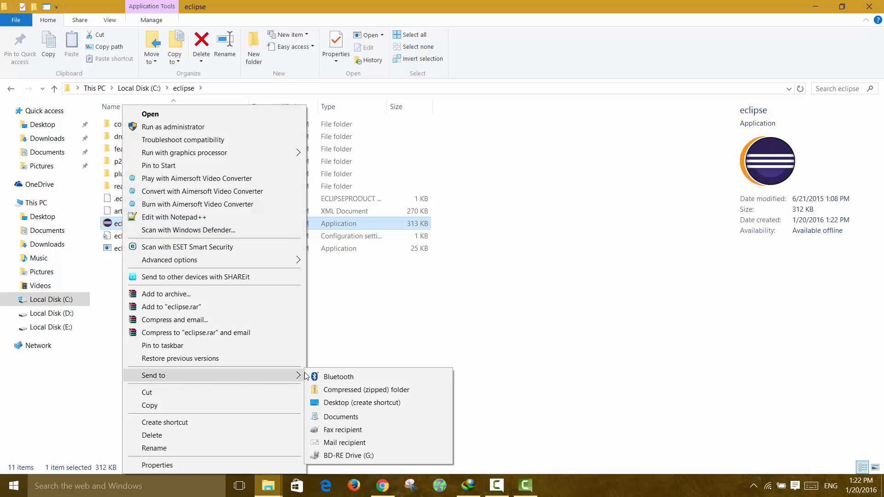
pyautogui.moveTo(297, 377)
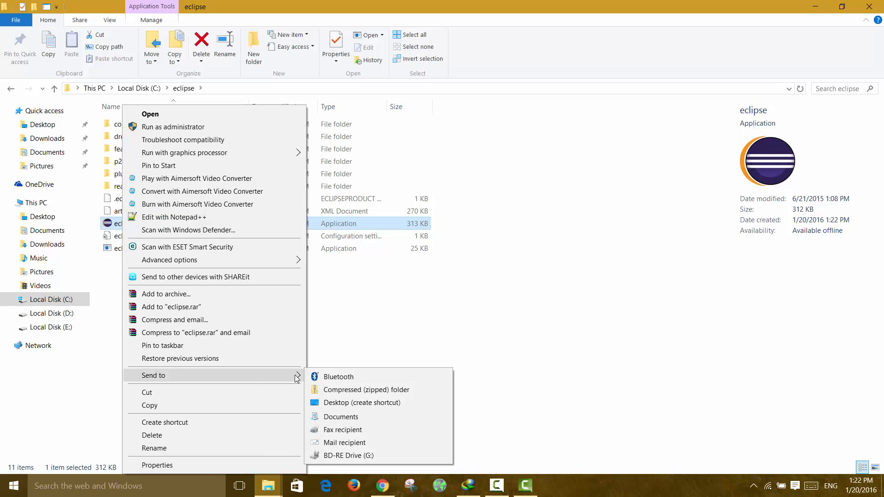
pyautogui.click(339, 403)
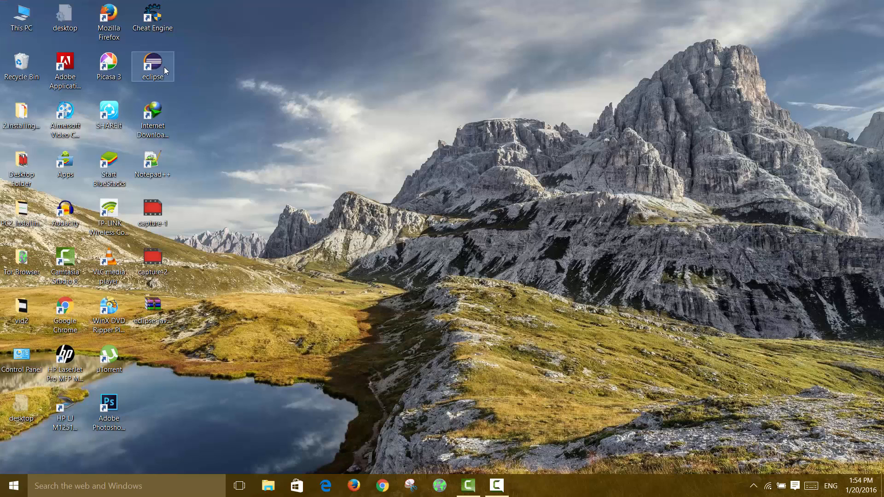
# Try to launch Eclipse from its desktop shortcut.
pyautogui.click(162, 67)
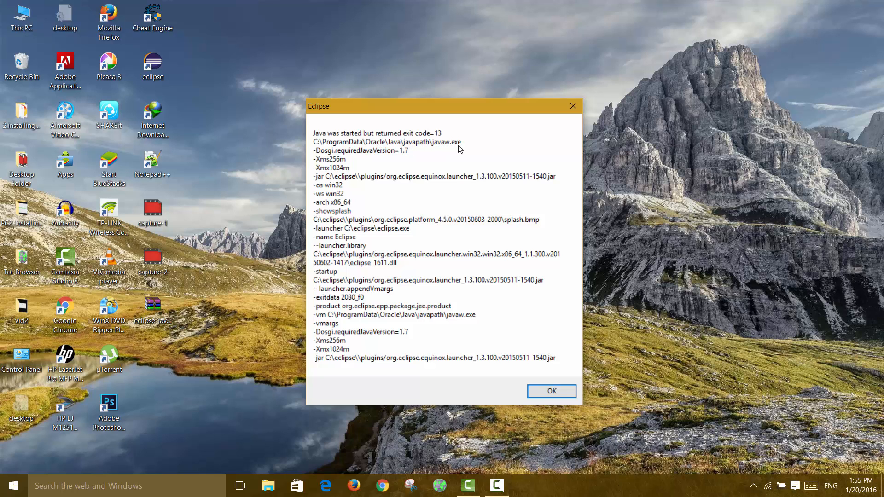
pyautogui.click(554, 391)
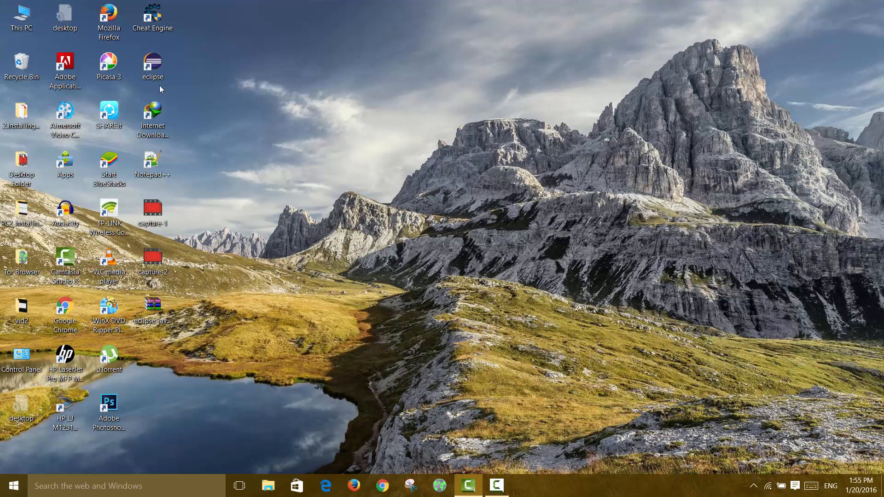
# Open the Windows environment variables from the computer's advanced system settings.
pyautogui.rightClick(20, 15)
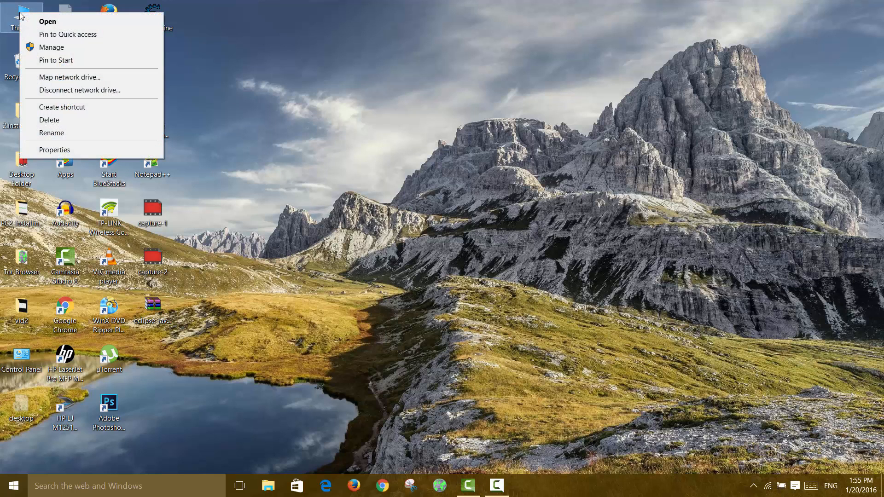
pyautogui.click(46, 150)
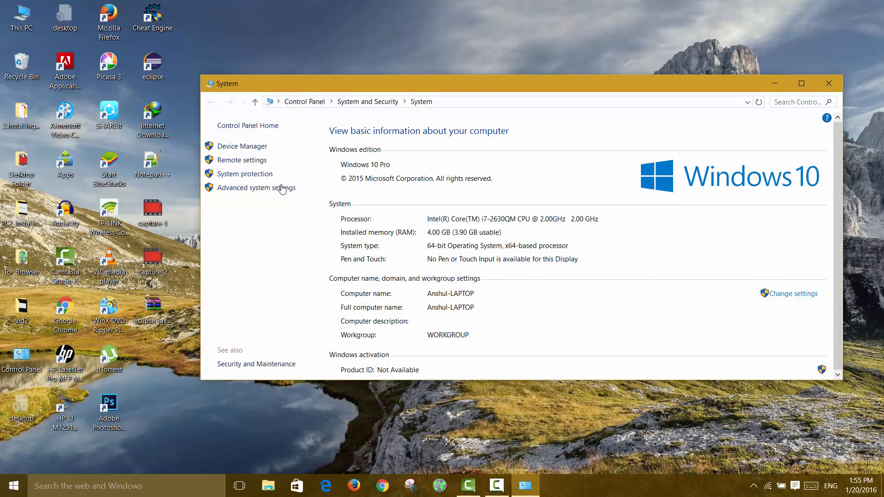
pyautogui.click(280, 189)
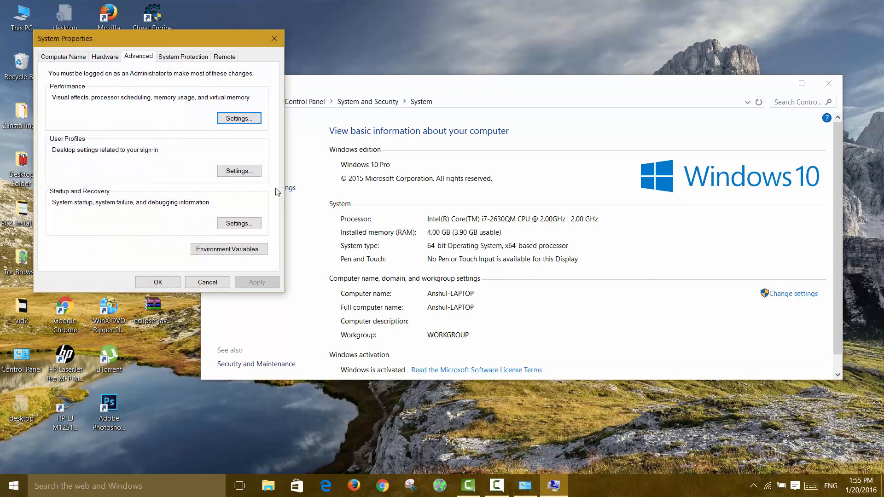
pyautogui.click(235, 250)
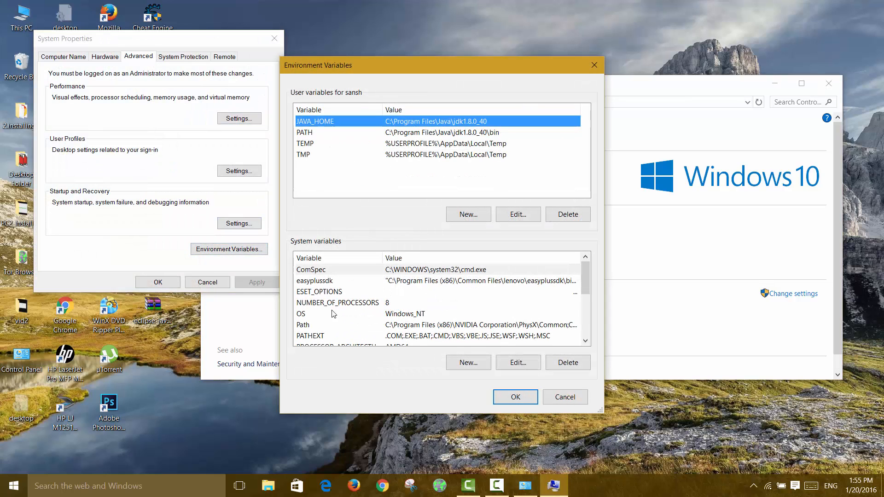
# Delete the C:\ProgramData\Oracle\Java\javapath entry from the system Path variable, save the change and close the system settings.
pyautogui.doubleClick(306, 326)
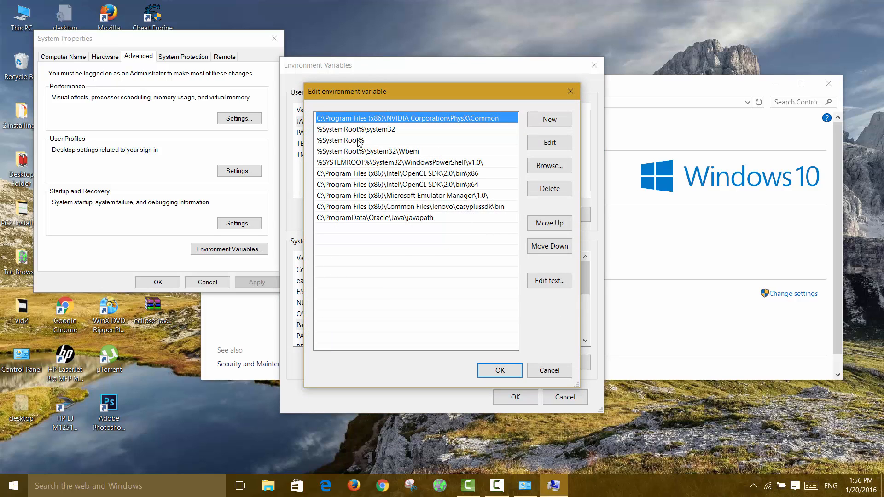
pyautogui.click(351, 218)
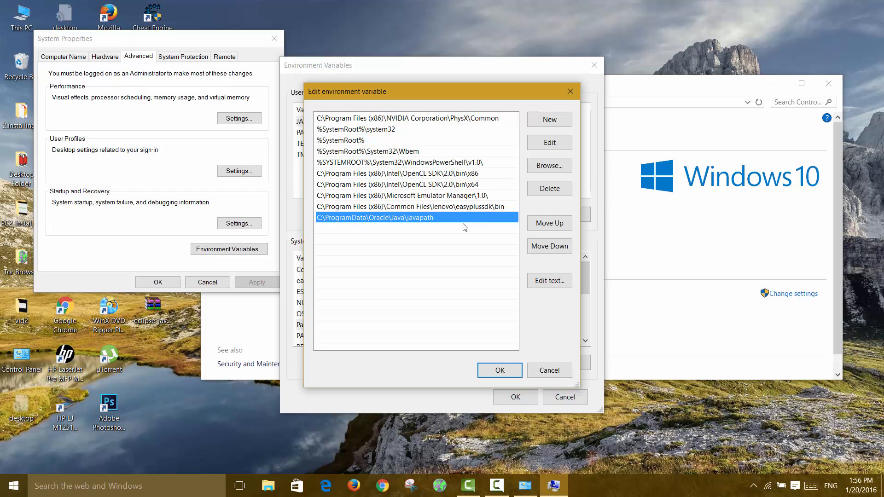
pyautogui.click(548, 190)
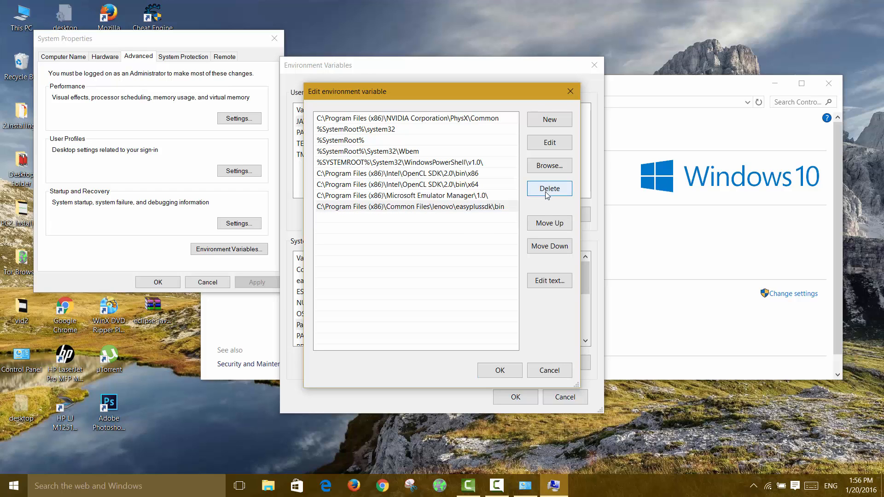
pyautogui.click(503, 371)
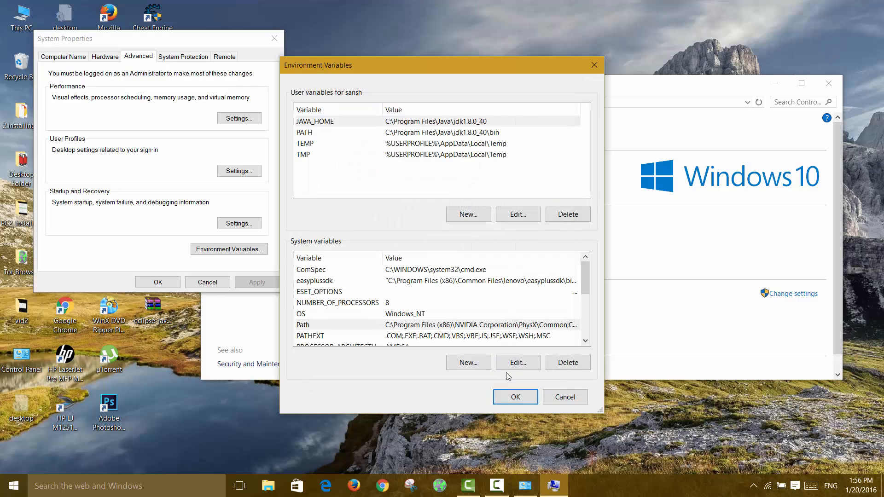
pyautogui.click(515, 397)
pyautogui.click(161, 282)
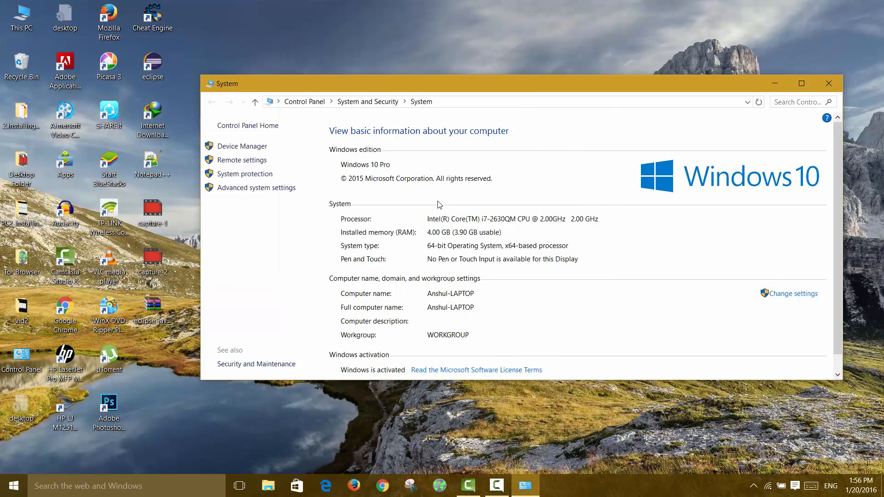
pyautogui.click(830, 84)
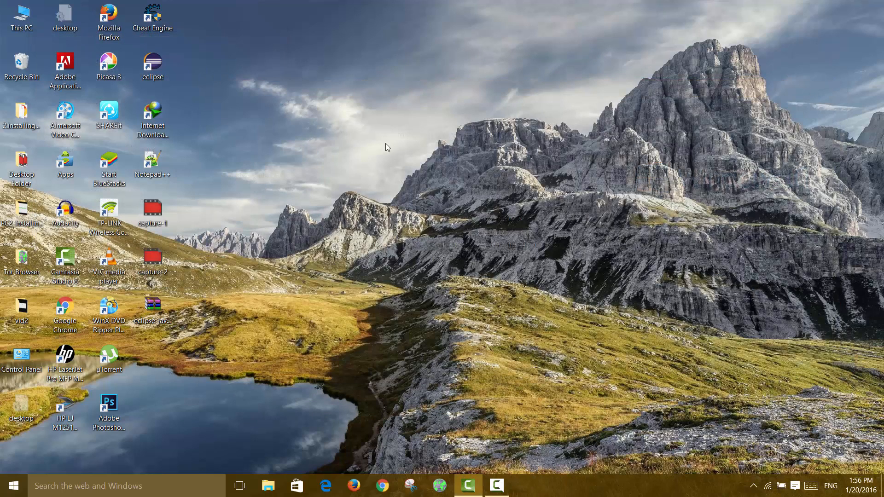
# Launch Eclipse from its desktop shortcut and accept the default workspace folder.
pyautogui.doubleClick(149, 70)
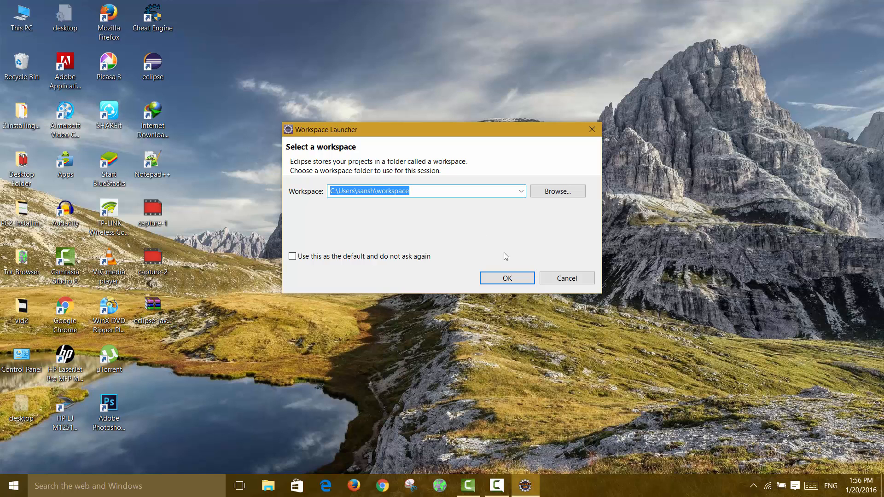
pyautogui.click(516, 279)
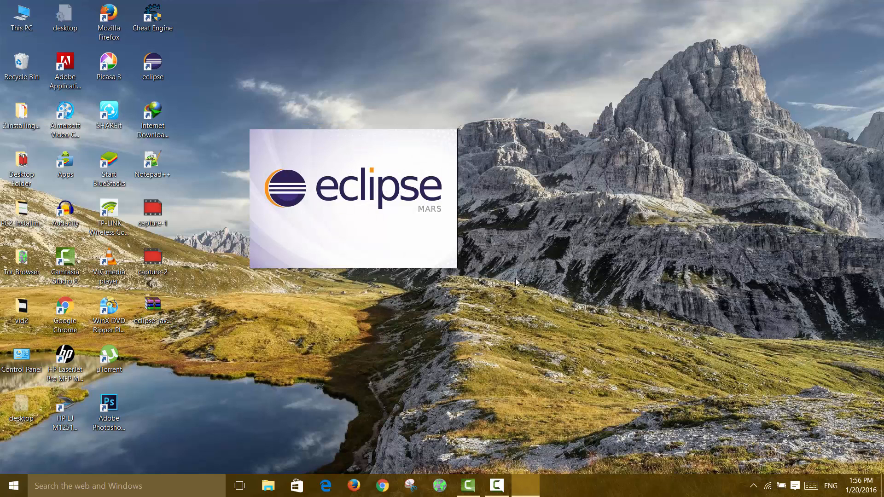